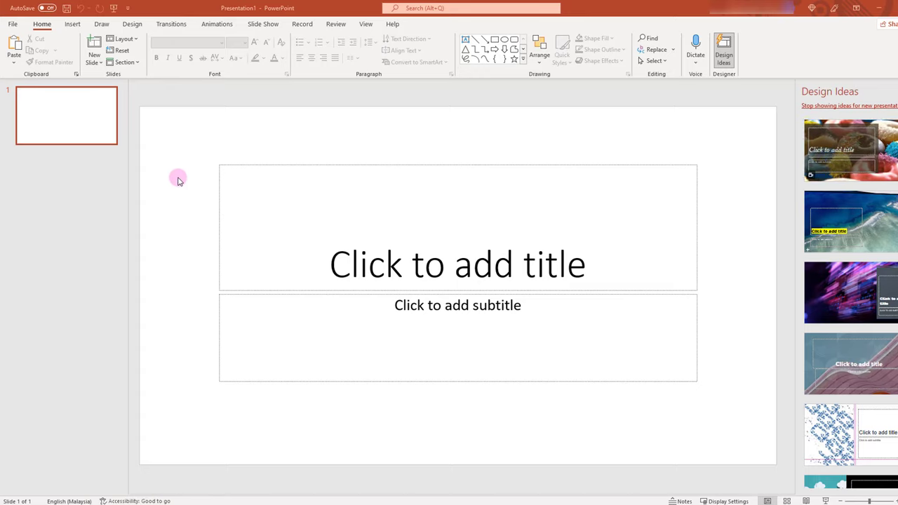
click(133, 25)
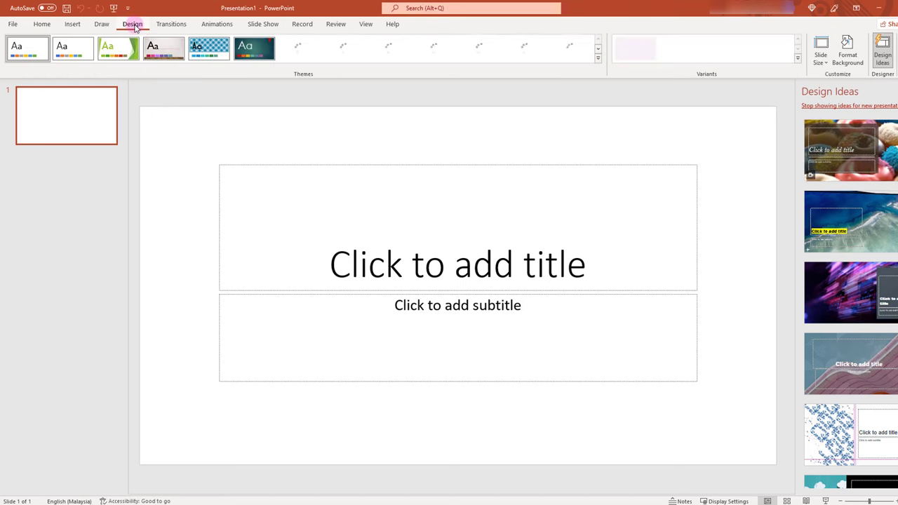
click(598, 57)
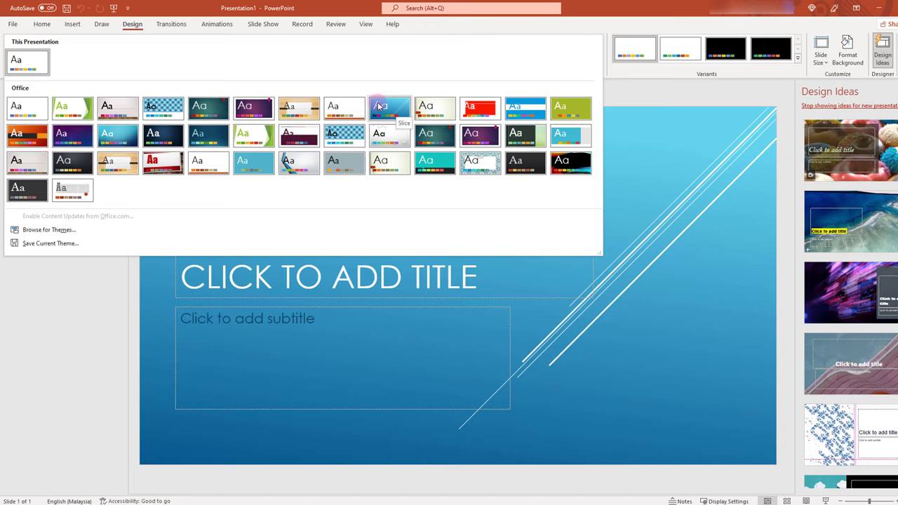
click(158, 334)
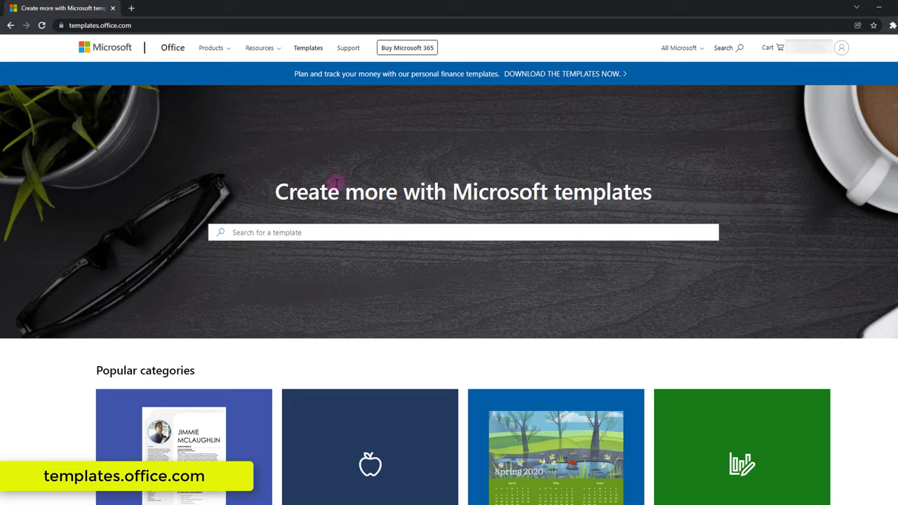
- Search templates.office.com for 'world maps'
click(155, 24)
click(297, 229)
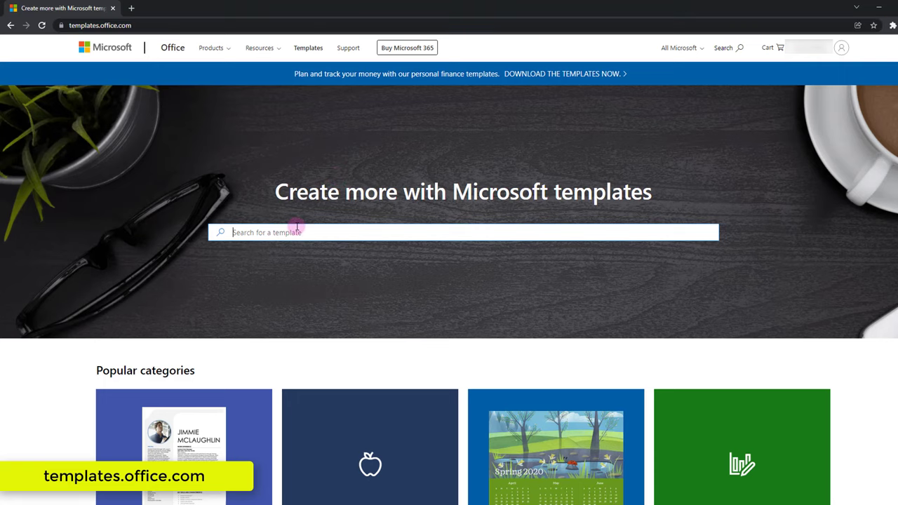
text(world maps)
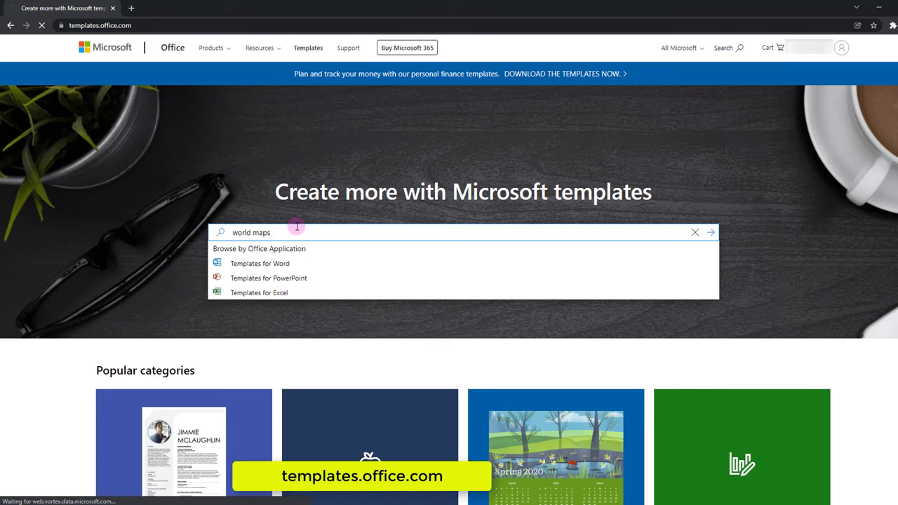
key(Return)
scroll(297, 227, down, 5)
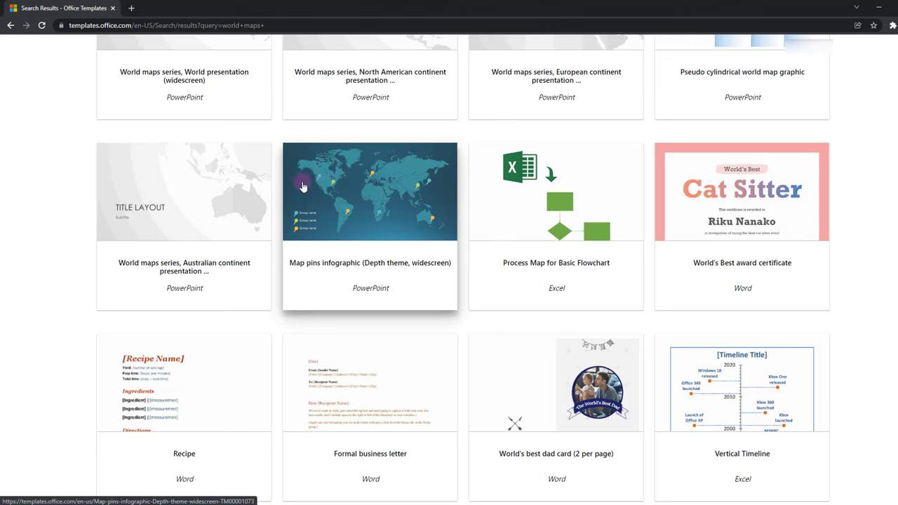
- Download the Map pins infographic (Depth theme, widescreen) template and open it in PowerPoint
click(361, 179)
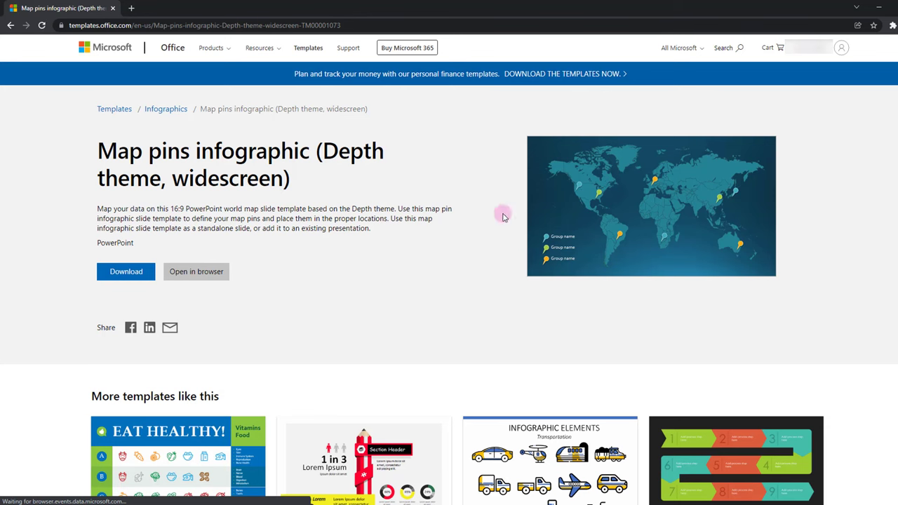
click(135, 274)
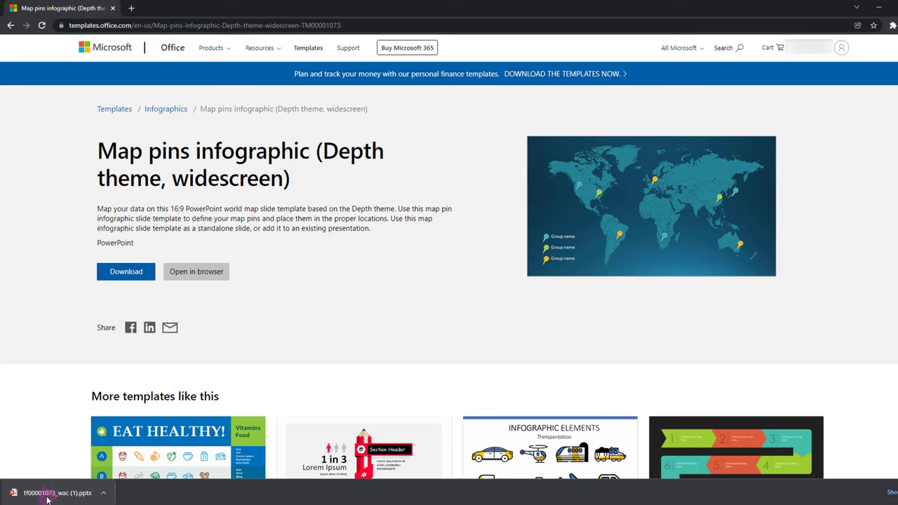
click(47, 497)
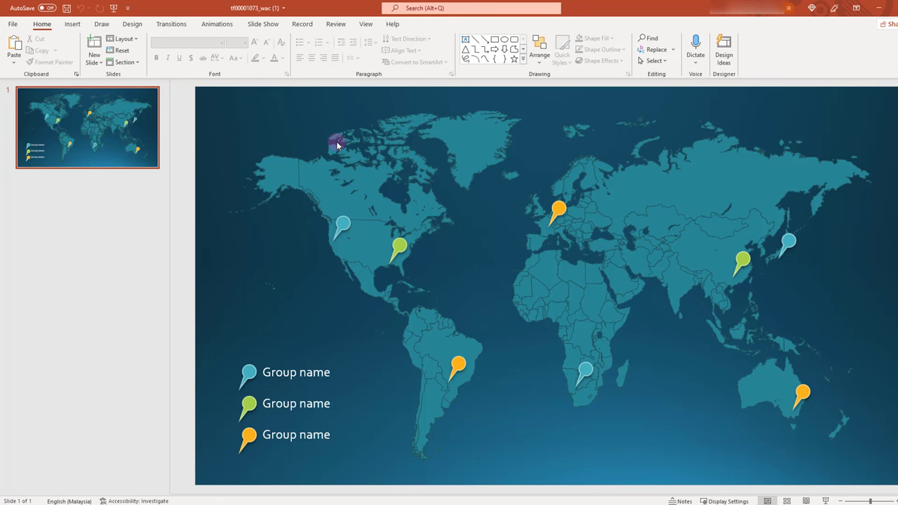
- Copy the world map picture from the template's Slide Master layout, then close the template
click(365, 24)
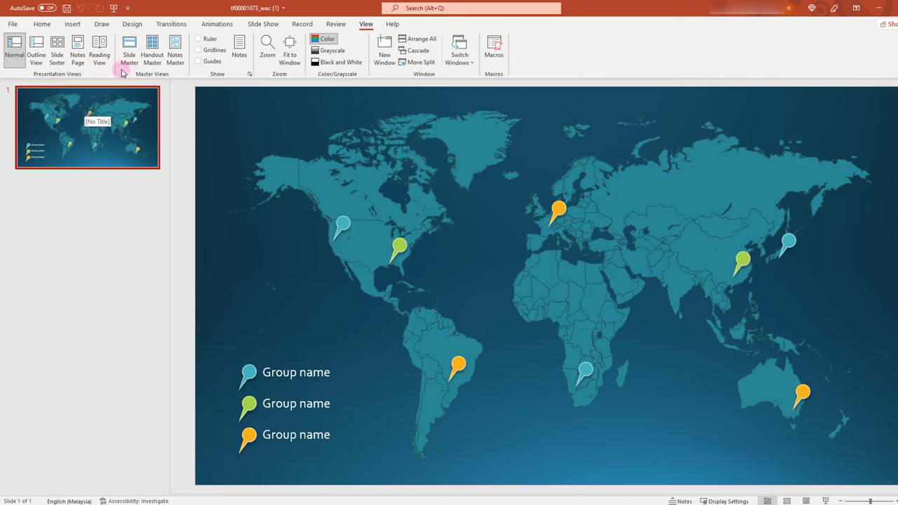
click(128, 54)
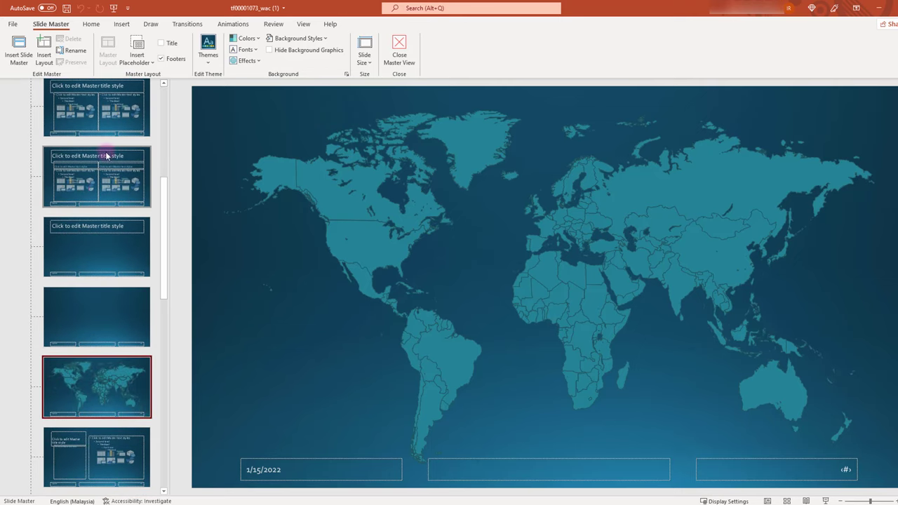
scroll(120, 263, down, 3)
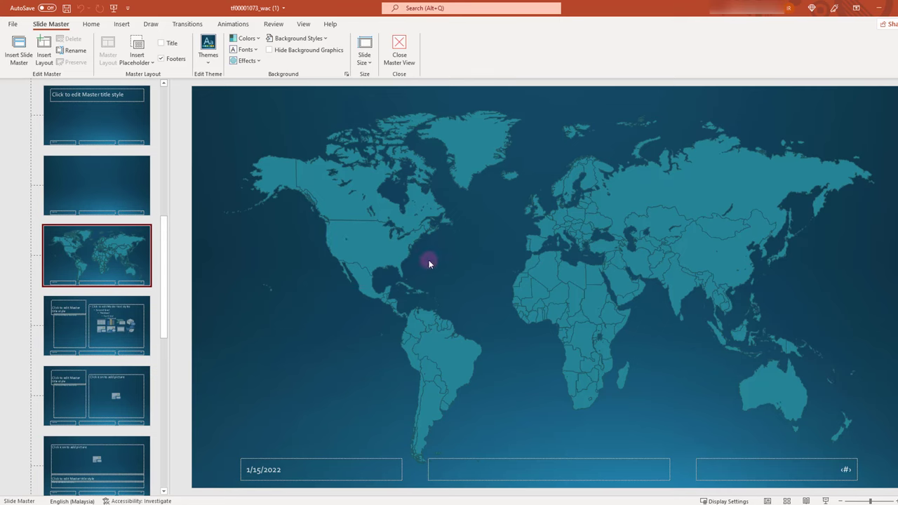
click(371, 250)
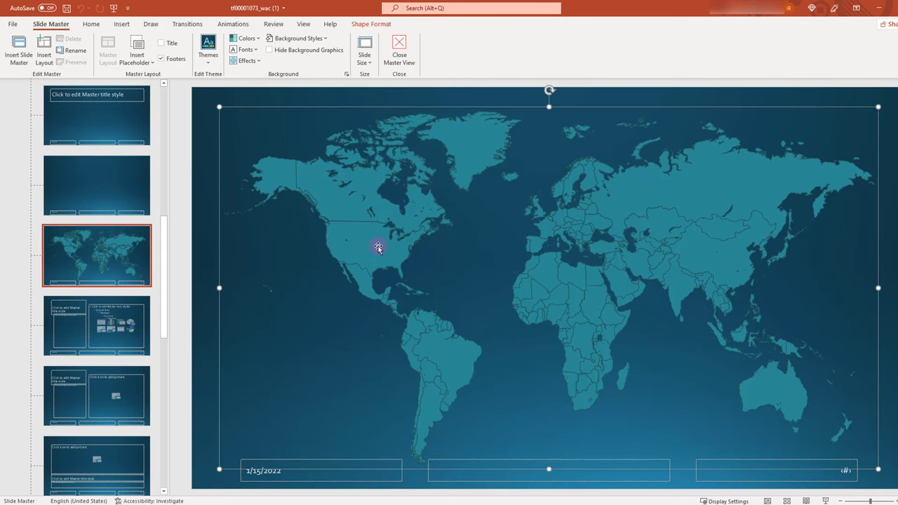
drag(377, 247, 342, 222)
right_click(361, 243)
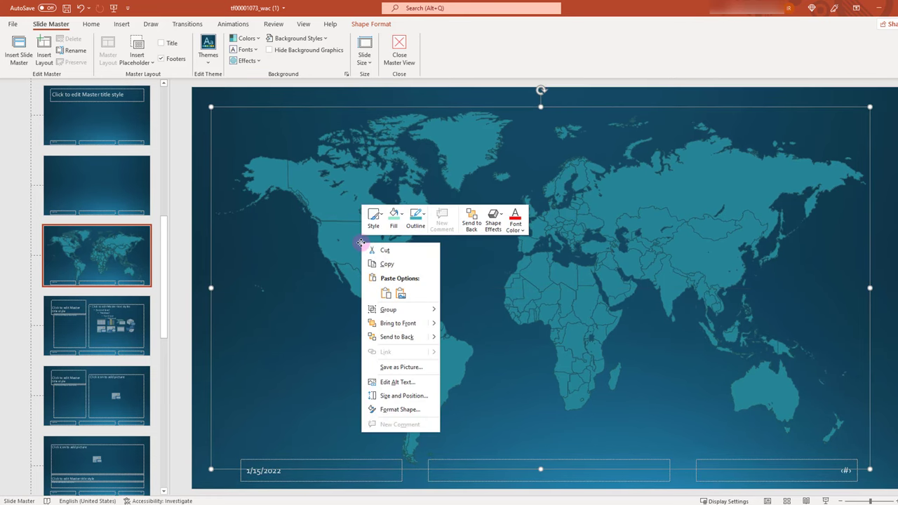
click(393, 264)
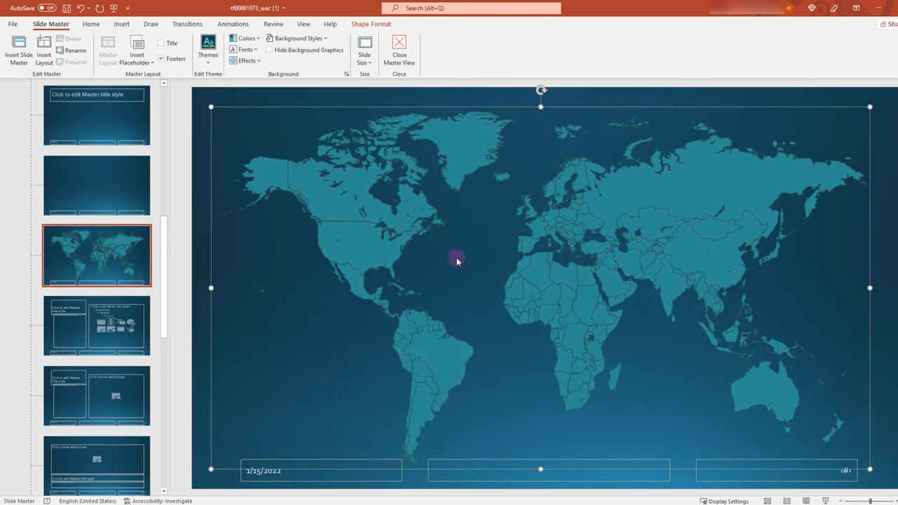
click(878, 8)
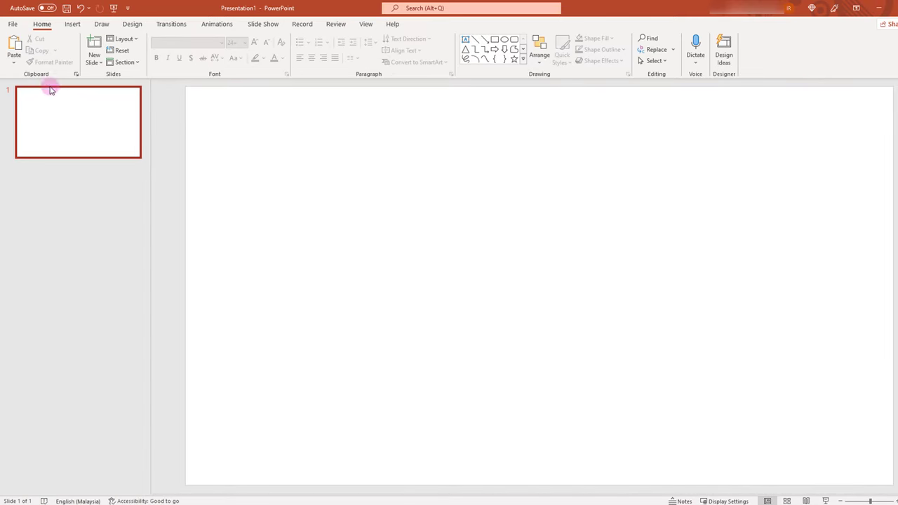
- Paste the map into Presentation1 with Keep Source Formatting and centre it on the slide
click(14, 62)
click(26, 93)
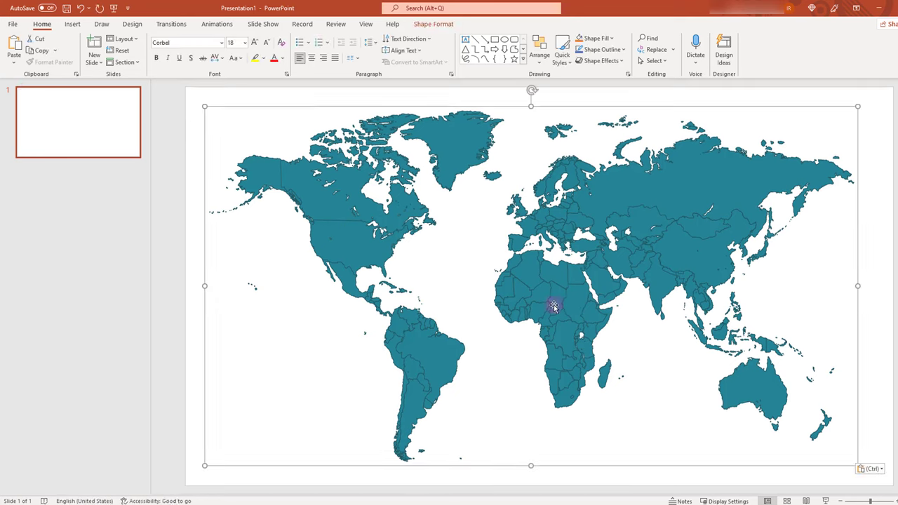
drag(320, 215, 552, 286)
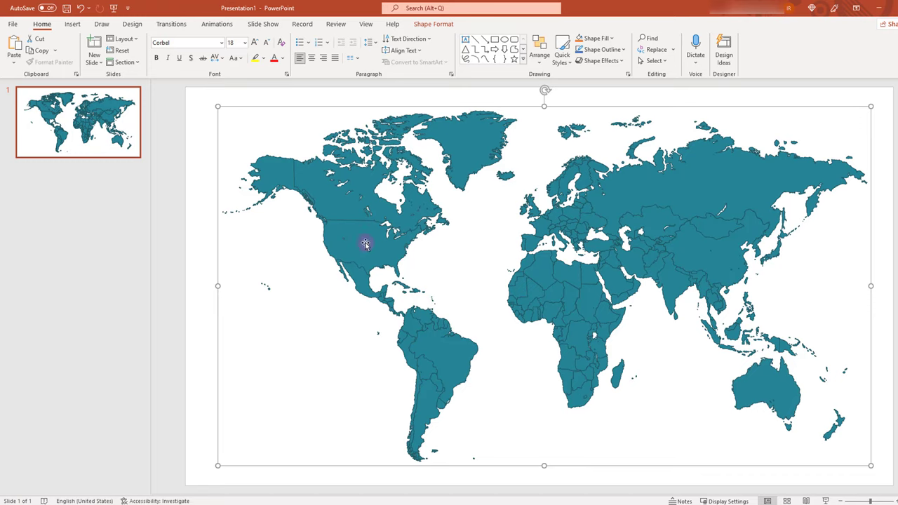
- Ungroup the pasted map into separate country shapes and deselect them
right_click(333, 201)
mouse_move(388, 272)
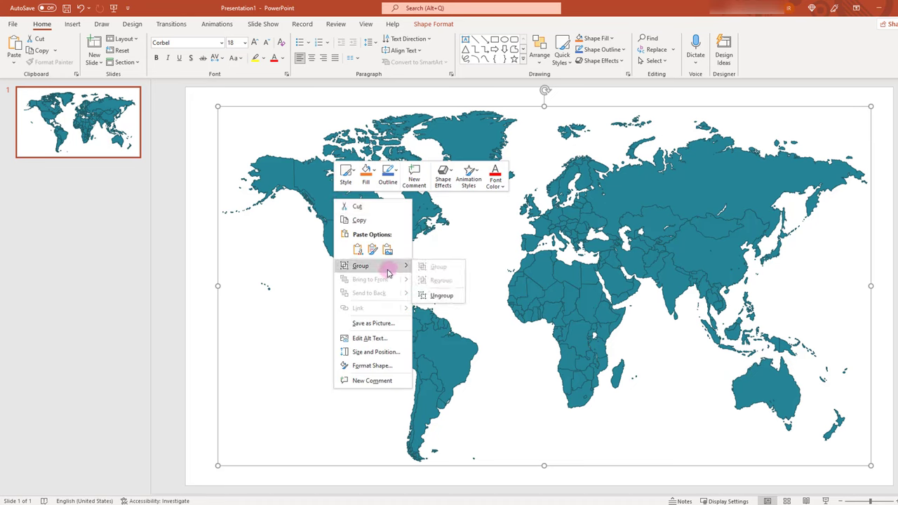
click(452, 297)
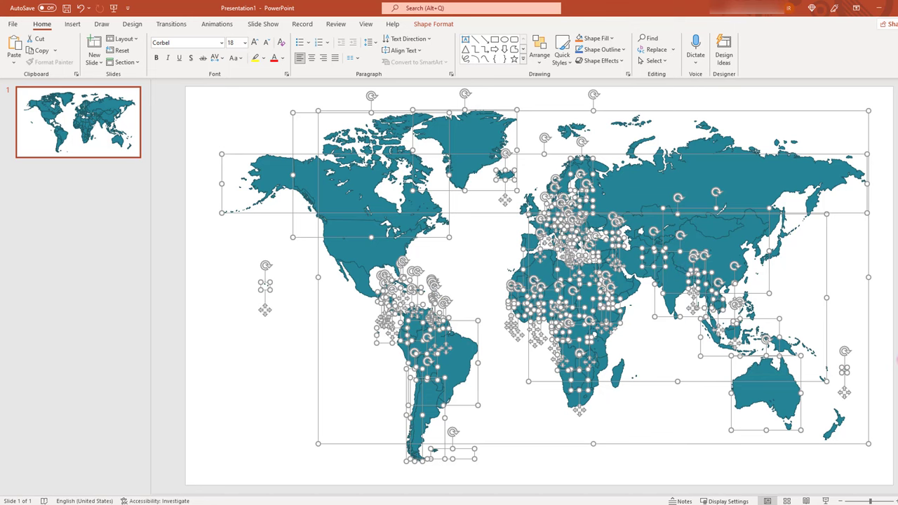
click(361, 414)
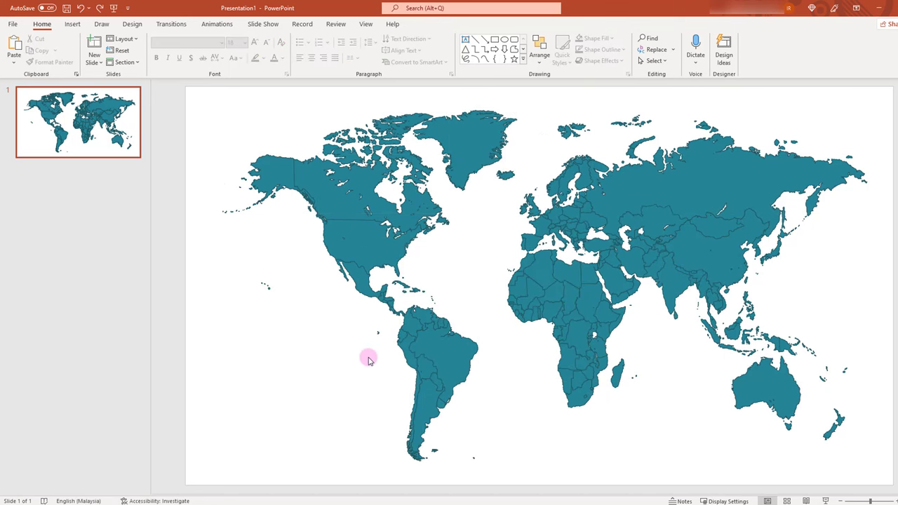
- Fill Brazil with purple through Format Shape
click(449, 353)
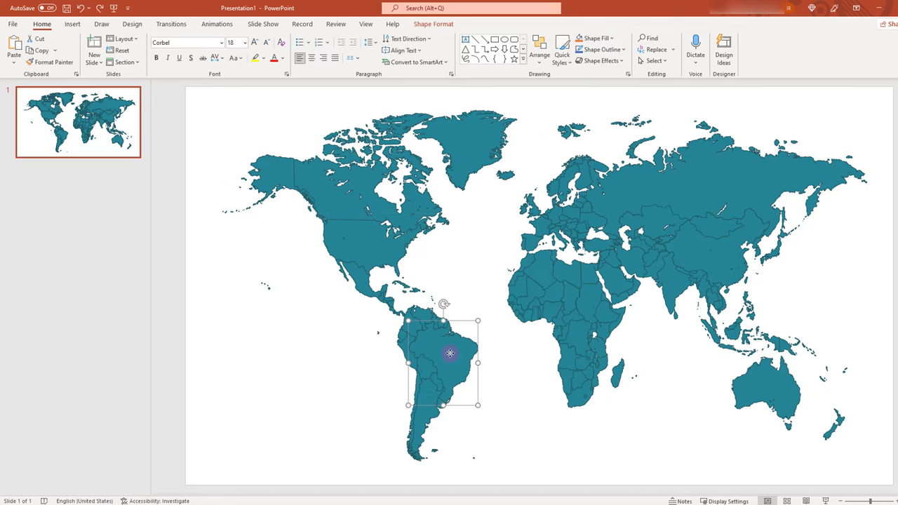
right_click(452, 352)
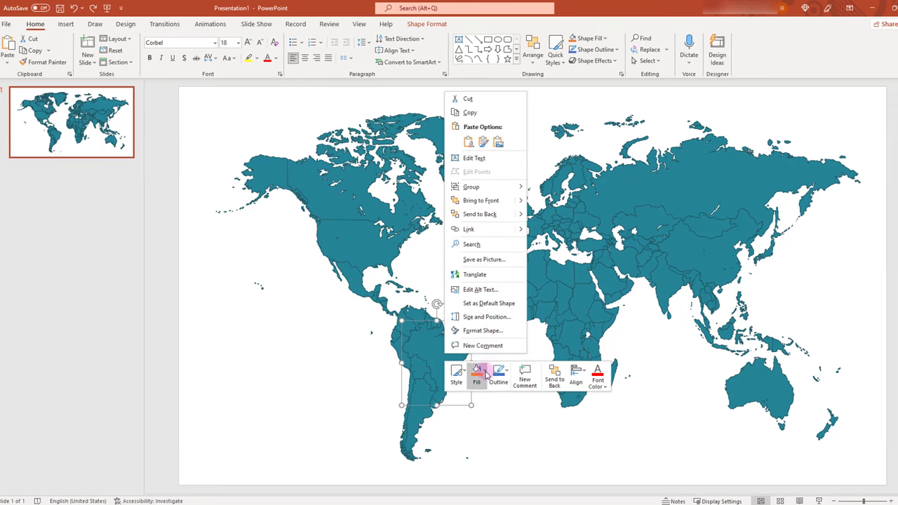
right_click(395, 343)
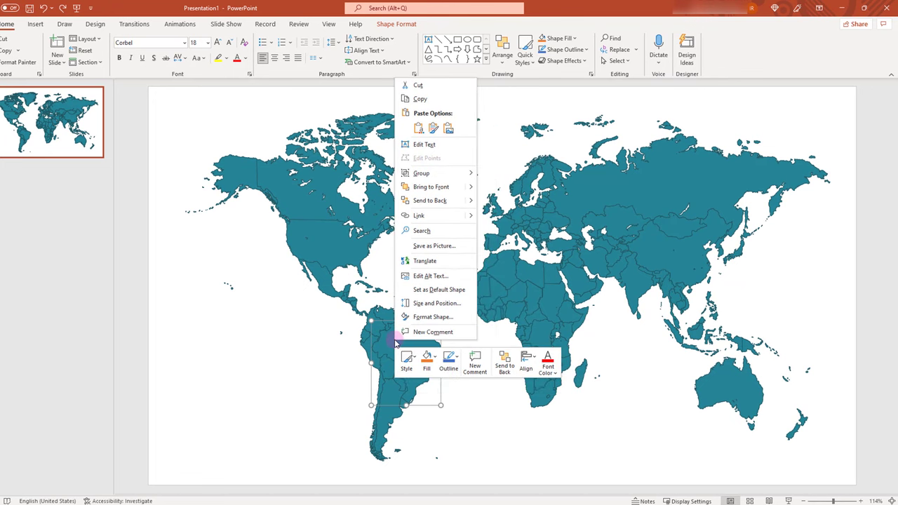
click(449, 317)
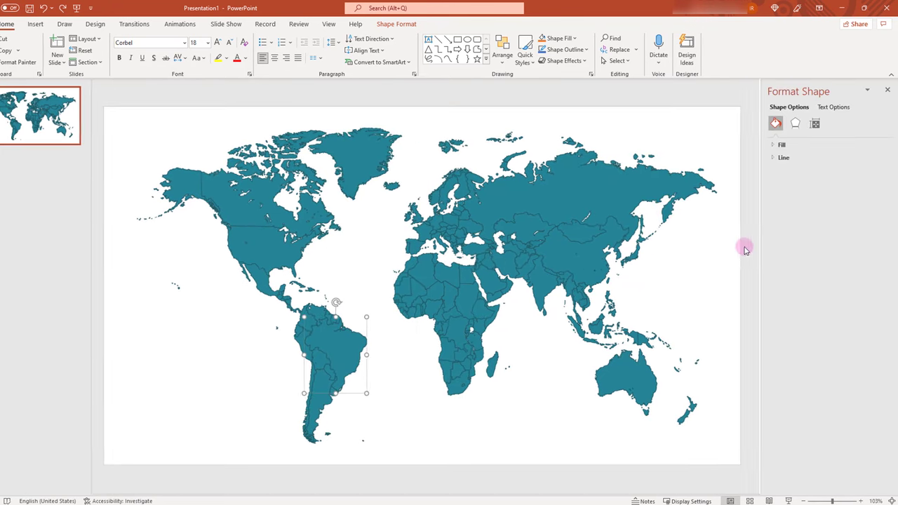
click(793, 145)
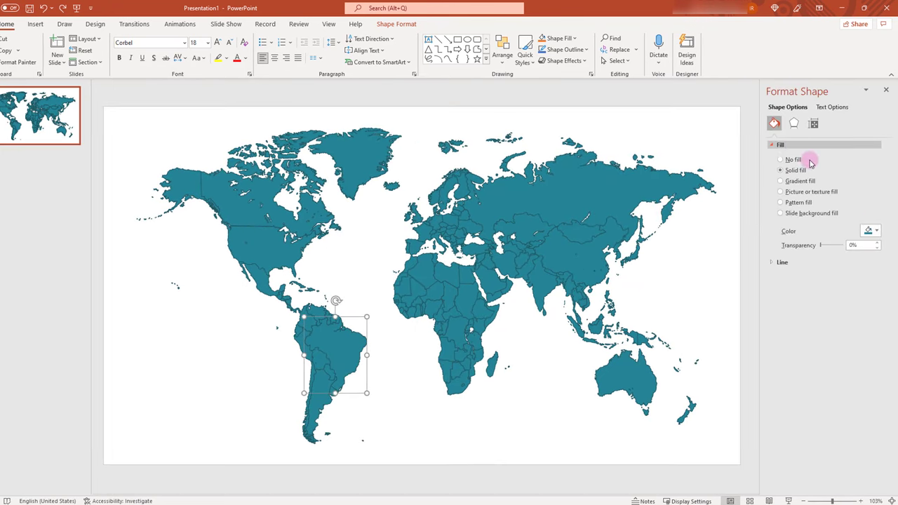
click(869, 231)
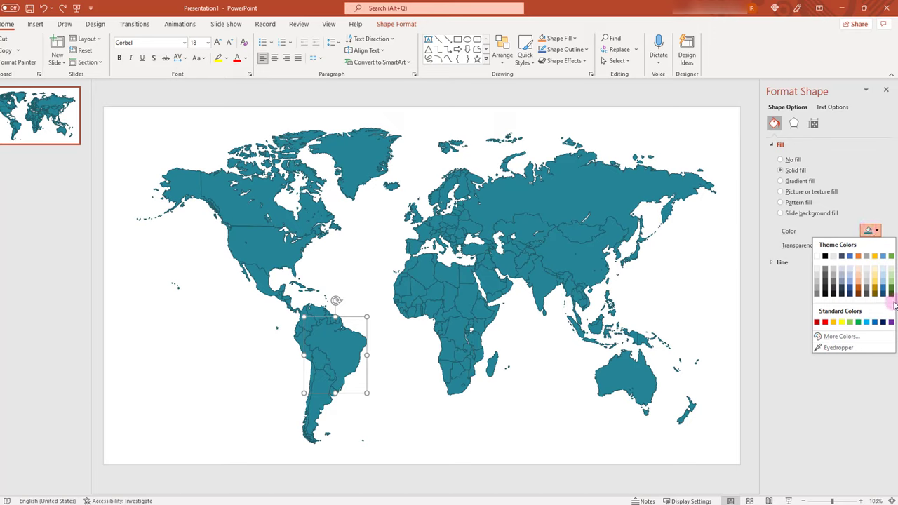
click(891, 322)
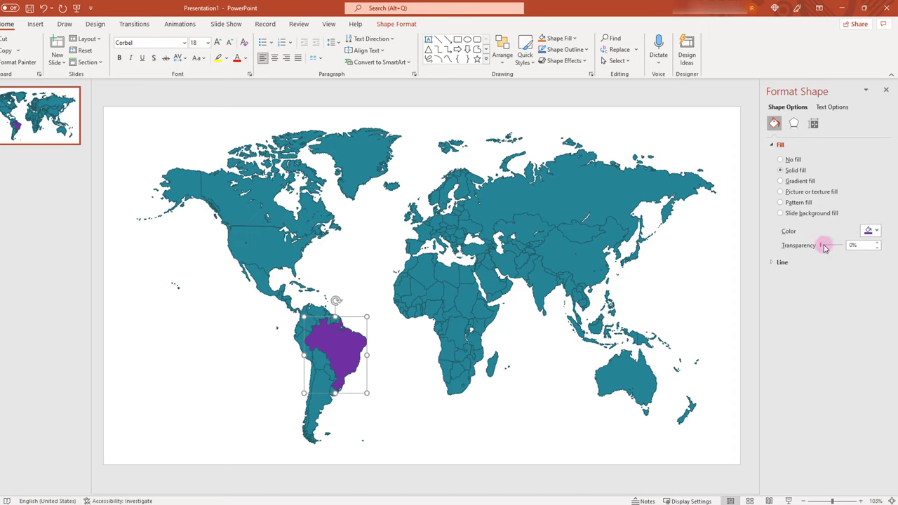
- Give Brazil a yellow outline, then select all the country shapes
click(783, 263)
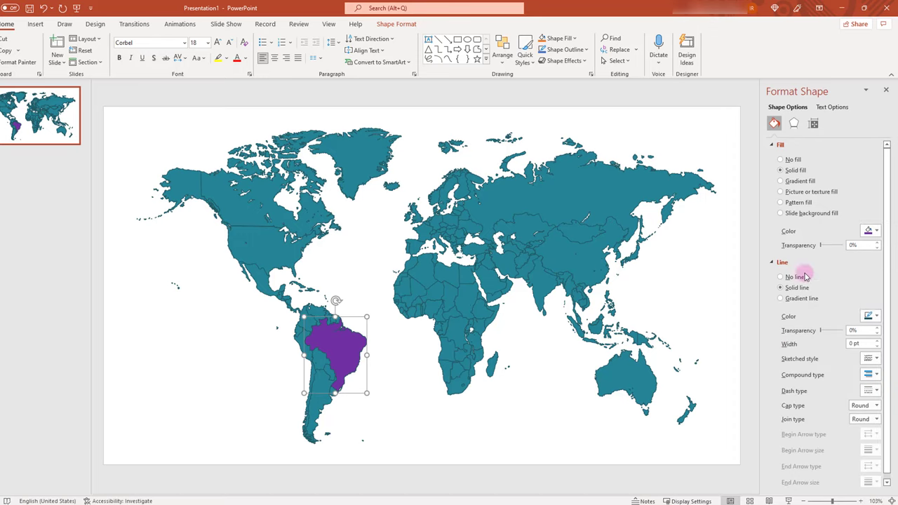
click(870, 316)
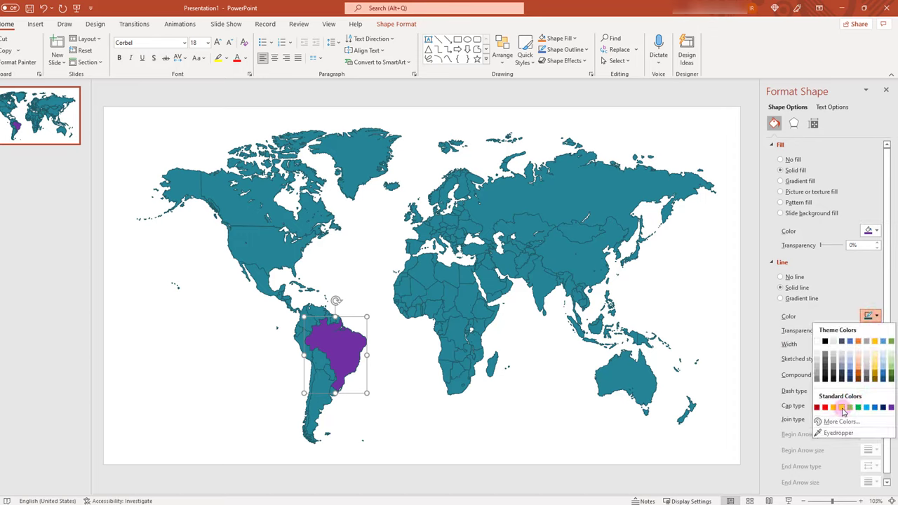
click(844, 407)
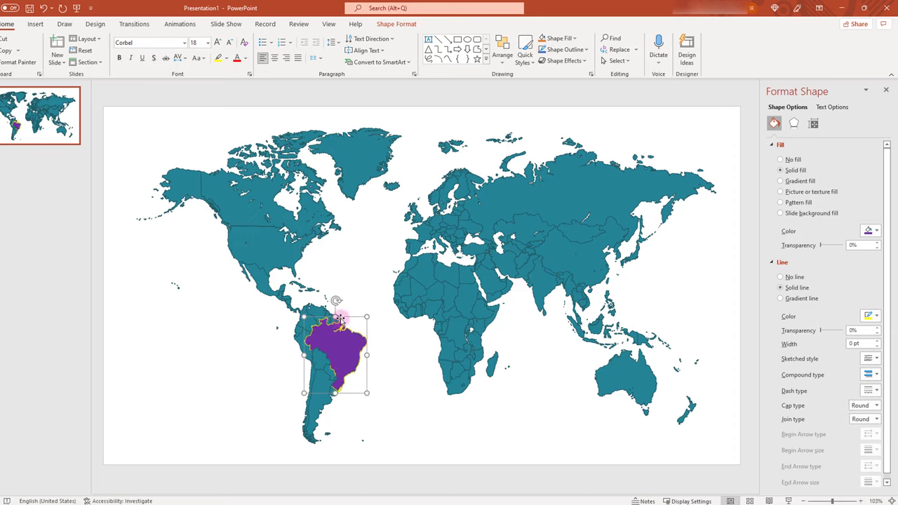
click(475, 427)
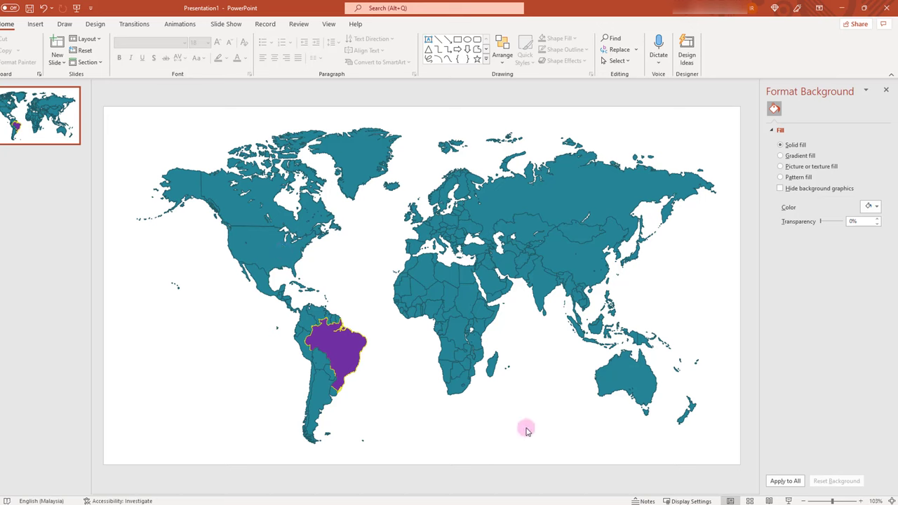
key(ctrl+a)
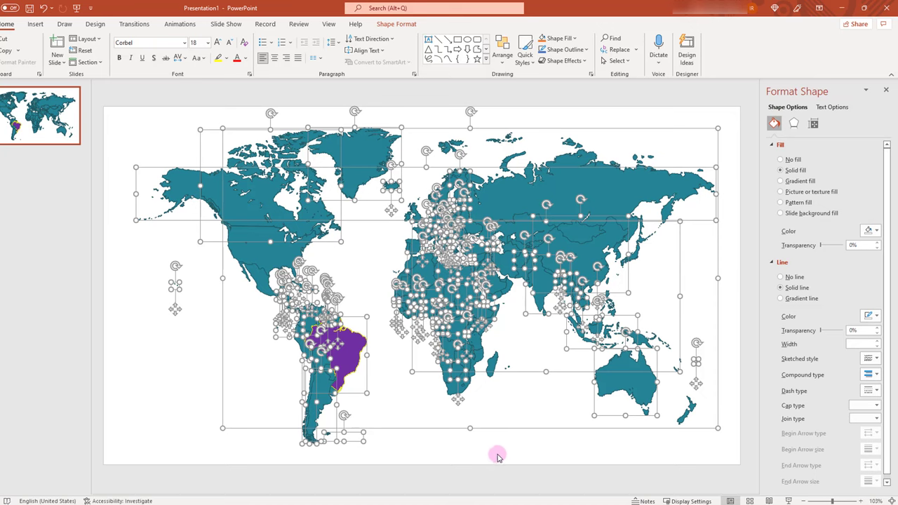
- Group all the selected country shapes into a single map object
right_click(551, 264)
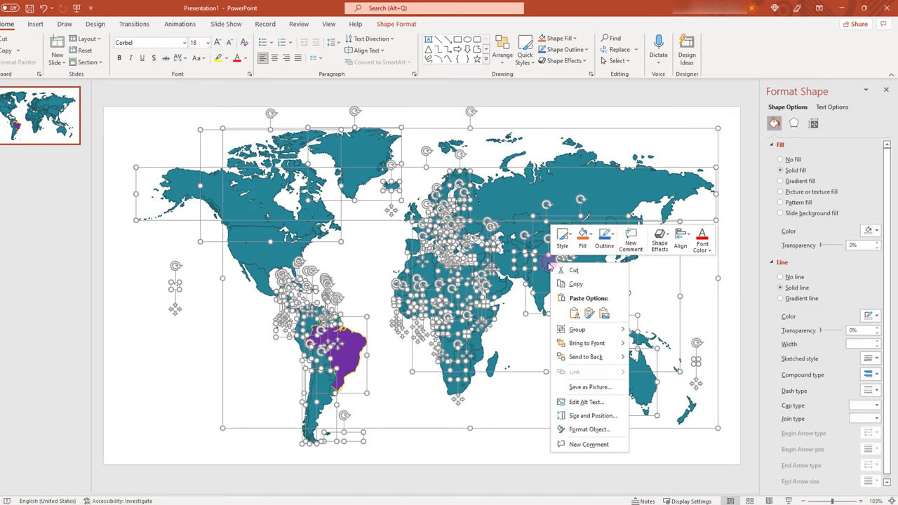
mouse_move(620, 333)
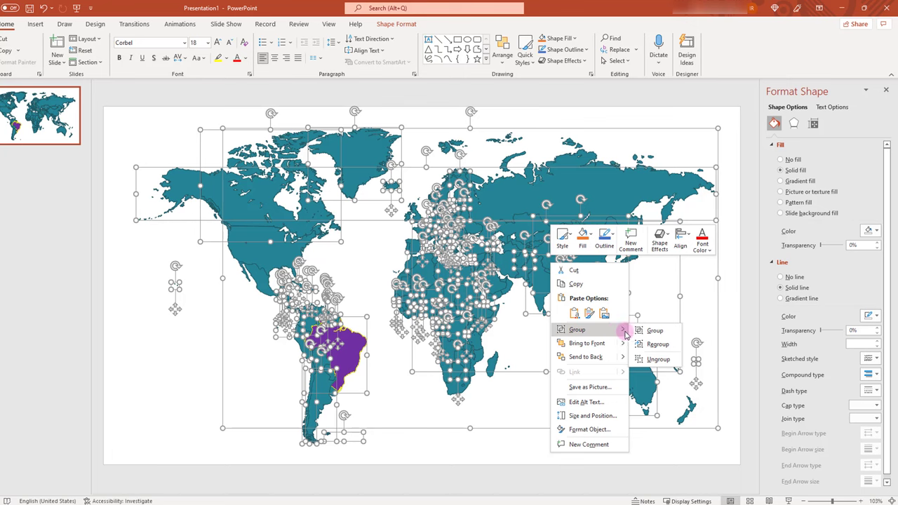
click(669, 334)
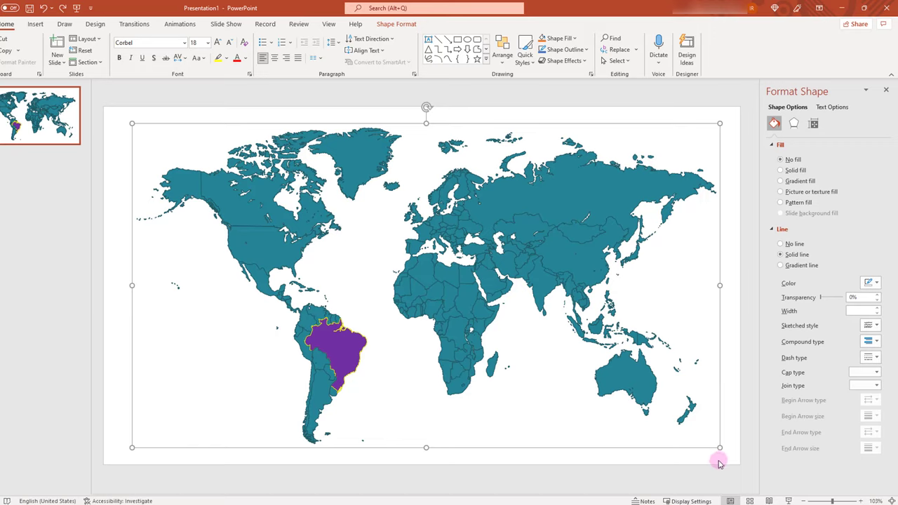
- Shrink the grouped map proportionally from its centre and move it slightly up and left
key(ctrl+shift)
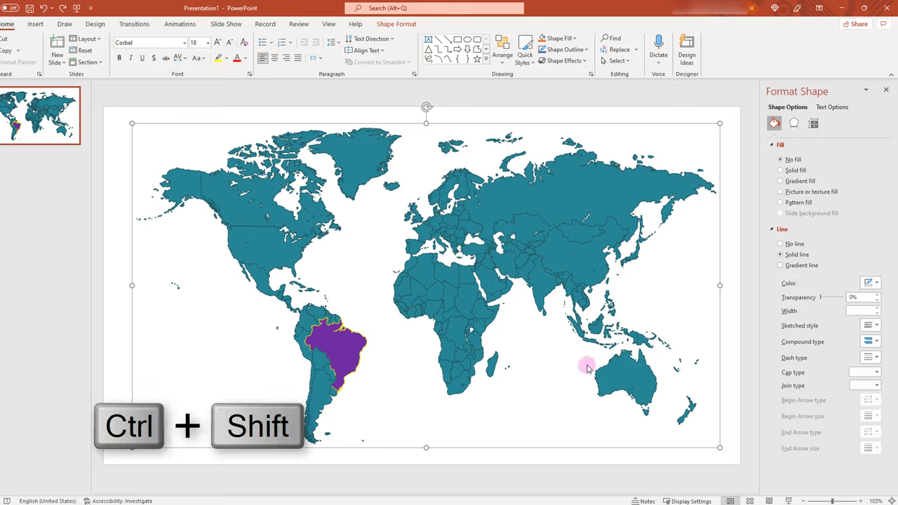
drag(720, 449, 518, 420)
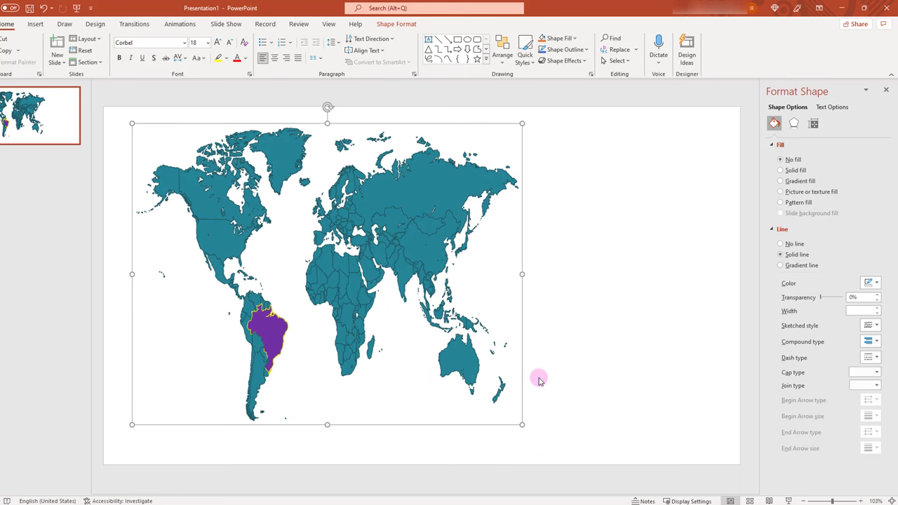
key(ctrl+z)
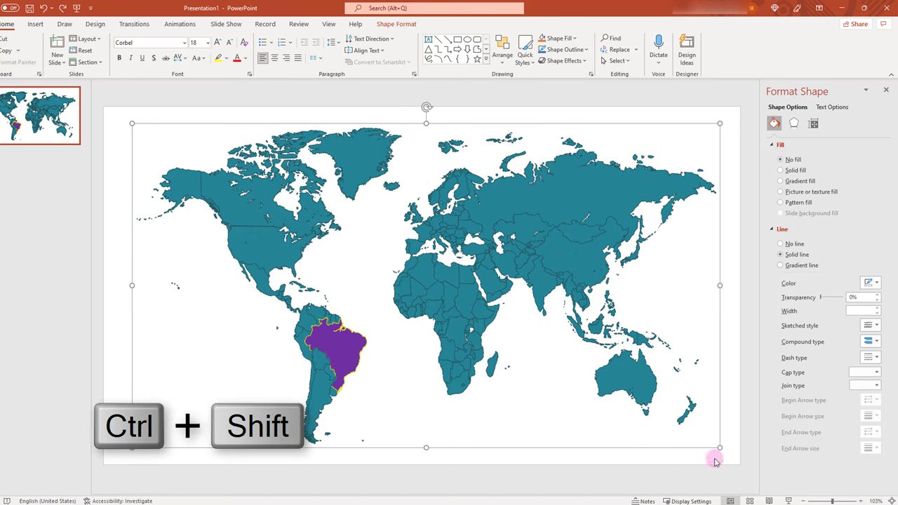
drag(718, 447, 638, 375)
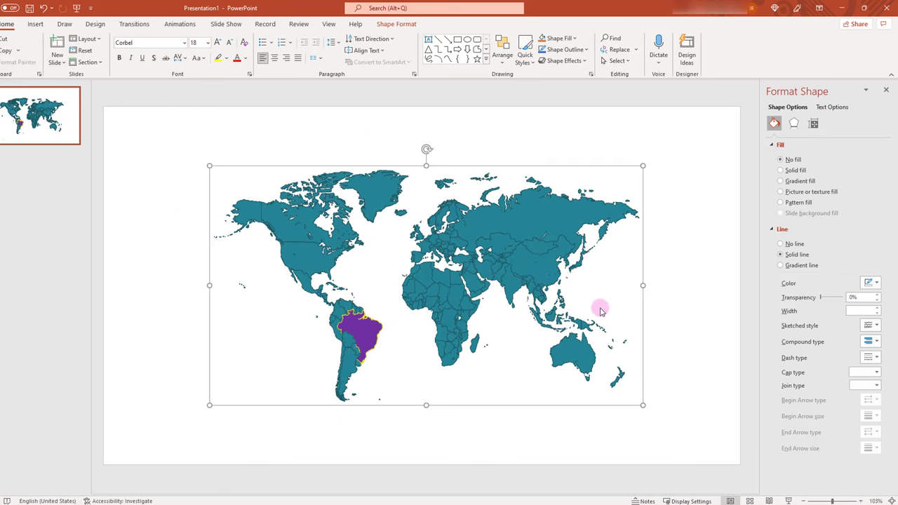
drag(548, 257, 497, 222)
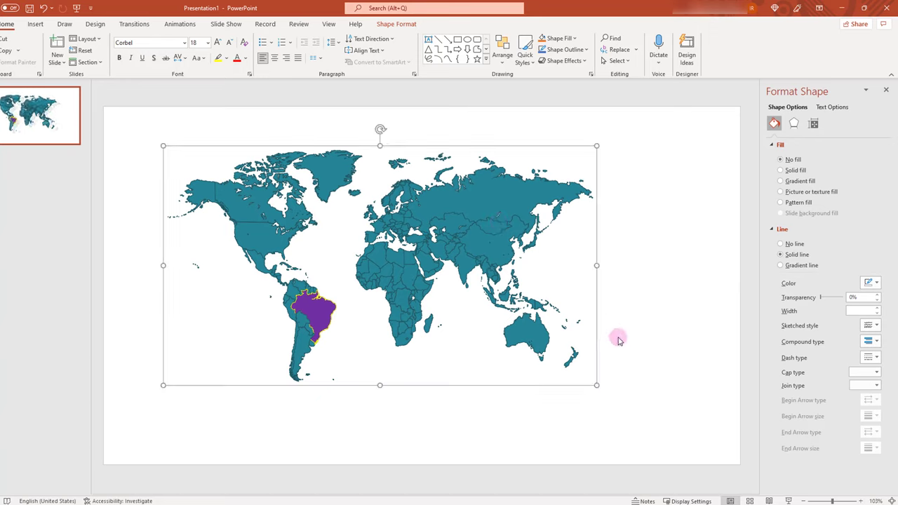
click(654, 257)
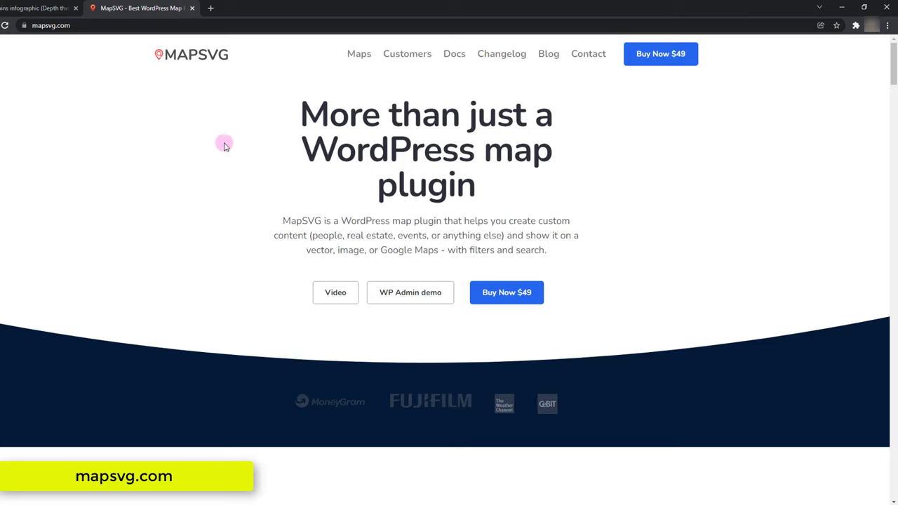
- Browse MapSVG's list of free downloadable maps
click(358, 62)
scroll(145, 184, down, 2)
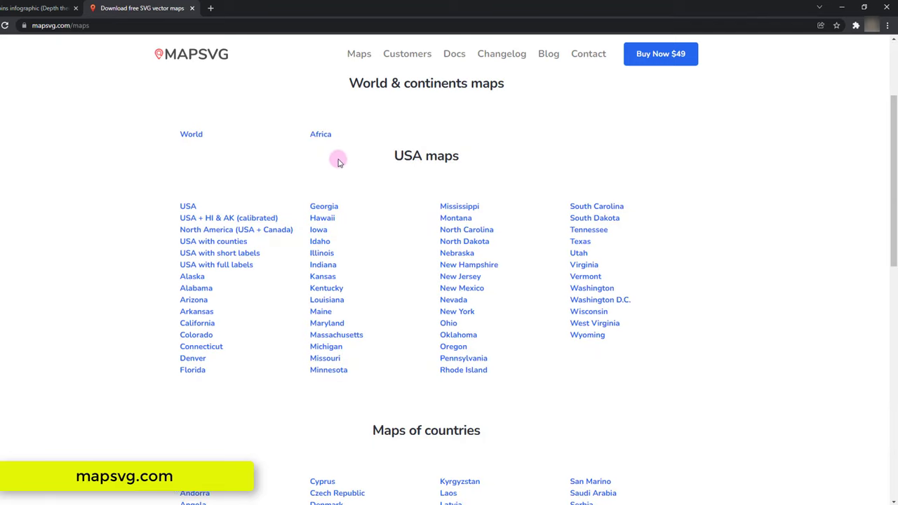
scroll(397, 197, up, 1)
scroll(370, 221, down, 1)
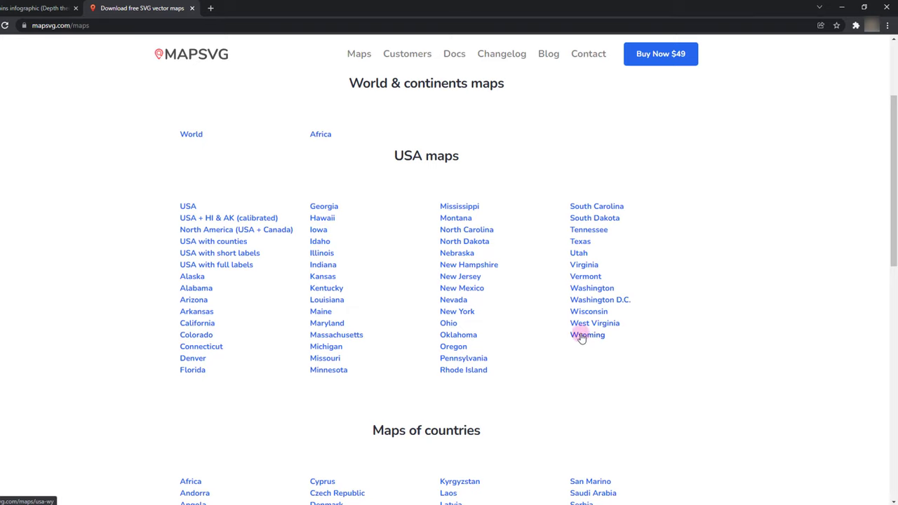
scroll(94, 295, down, 2)
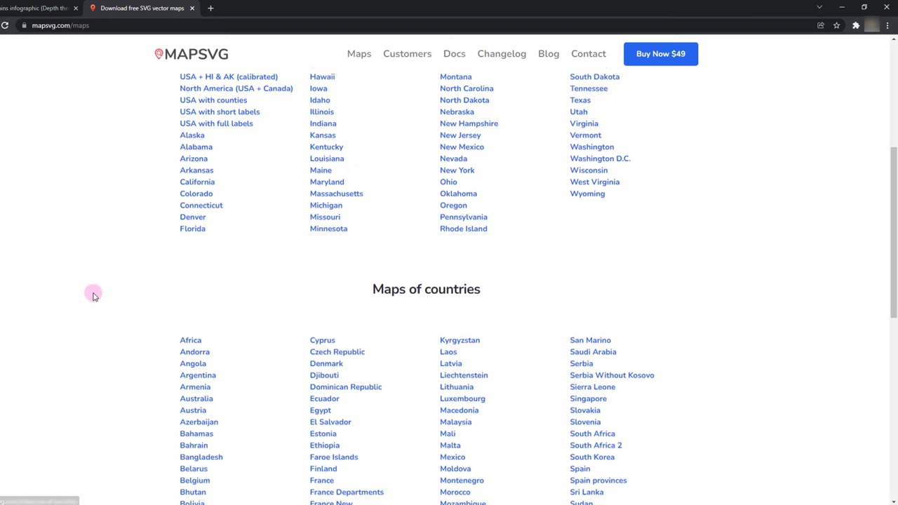
scroll(95, 295, down, 3)
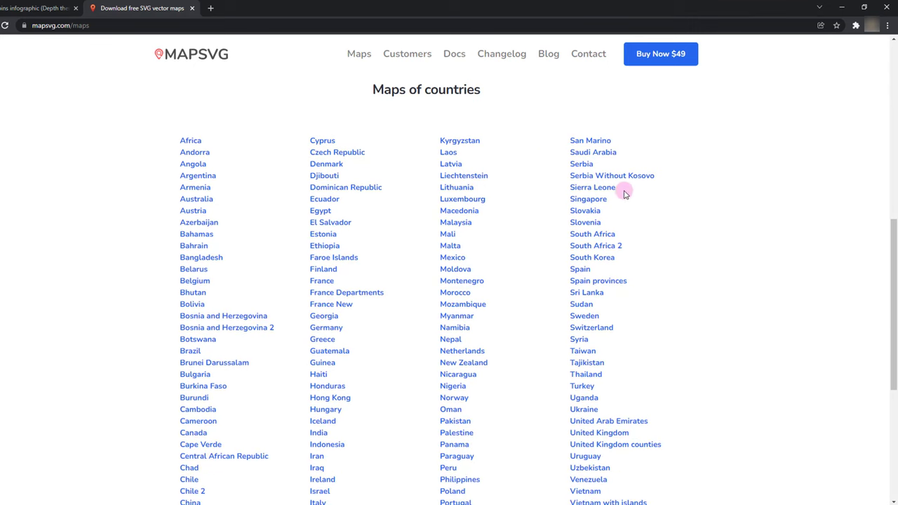
scroll(452, 211, down, 4)
scroll(456, 214, up, 5)
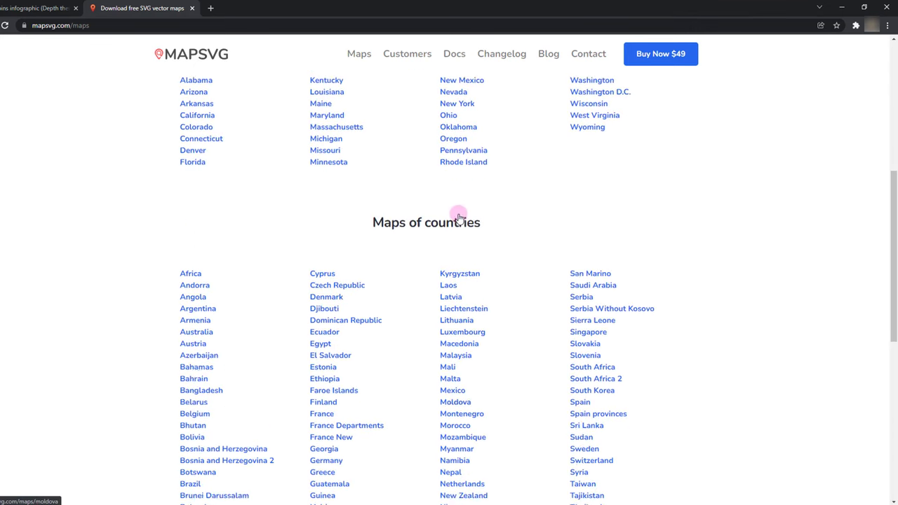
scroll(457, 218, up, 4)
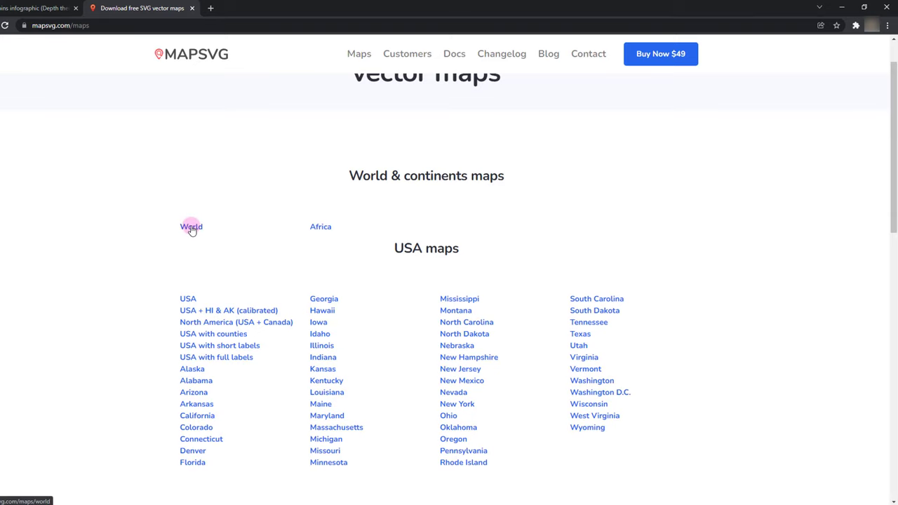
- Open the World map page, download its blank SVG, and open the licence link
click(190, 227)
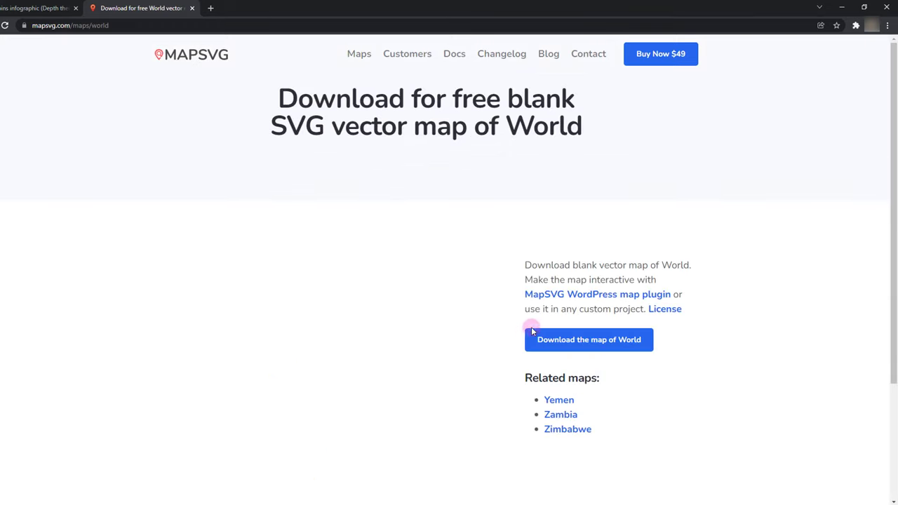
click(590, 344)
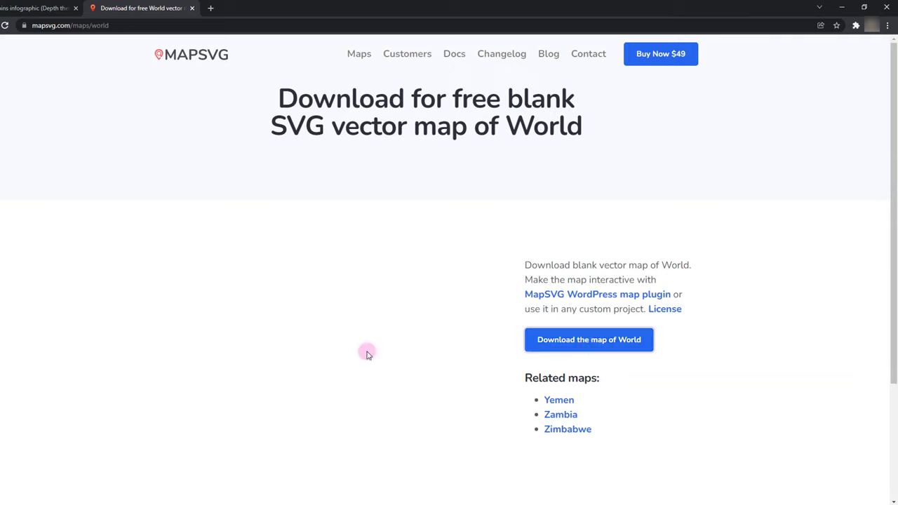
click(667, 312)
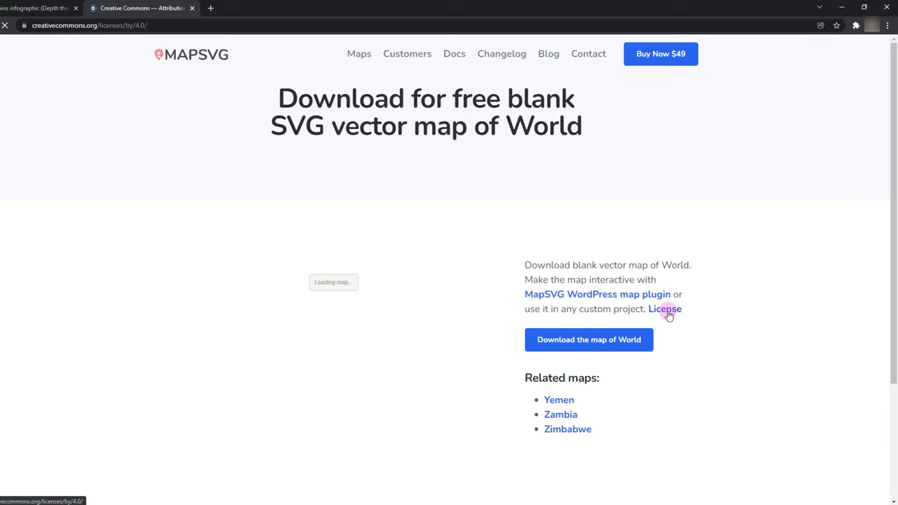
- Scroll through the Creative Commons Attribution 4.0 licence terms
scroll(251, 292, down, 2)
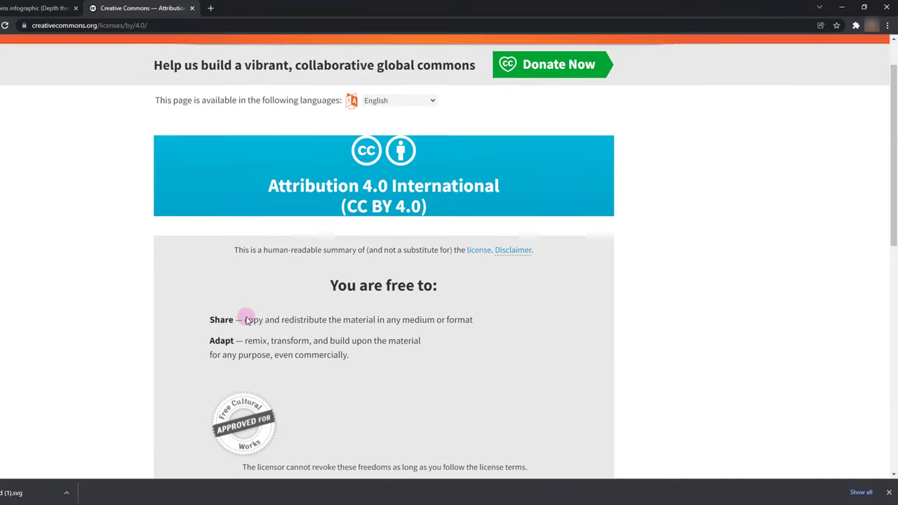
scroll(397, 294, down, 2)
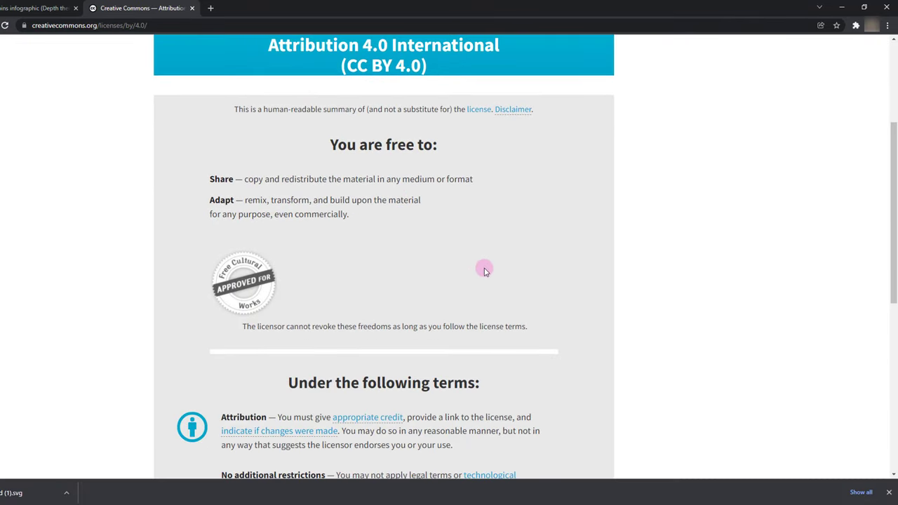
scroll(471, 314, down, 2)
scroll(471, 314, down, 1)
scroll(471, 257, up, 1)
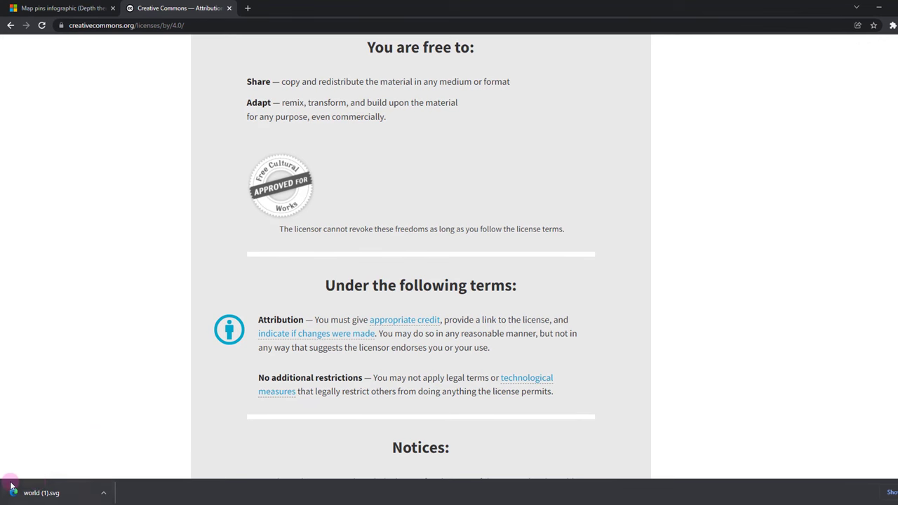
- Return to Presentation1 and delete the old teal world map
mouse_move(418, 502)
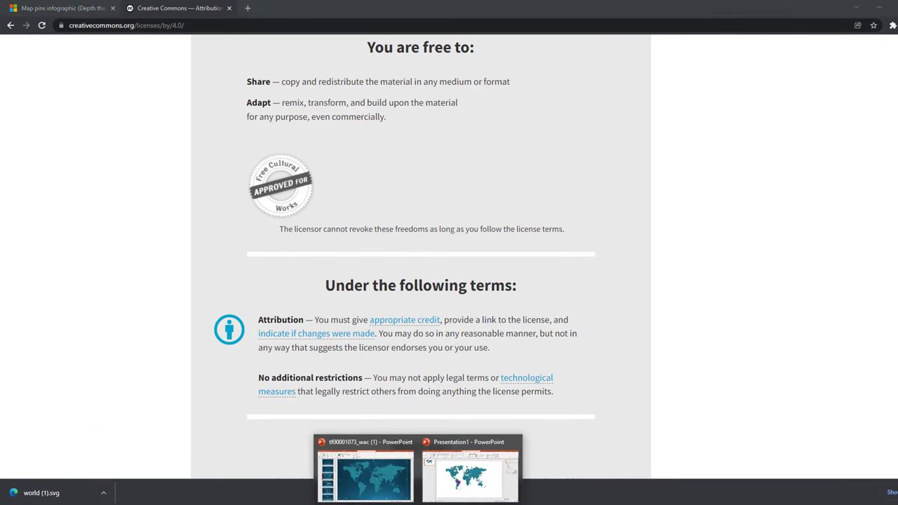
click(452, 498)
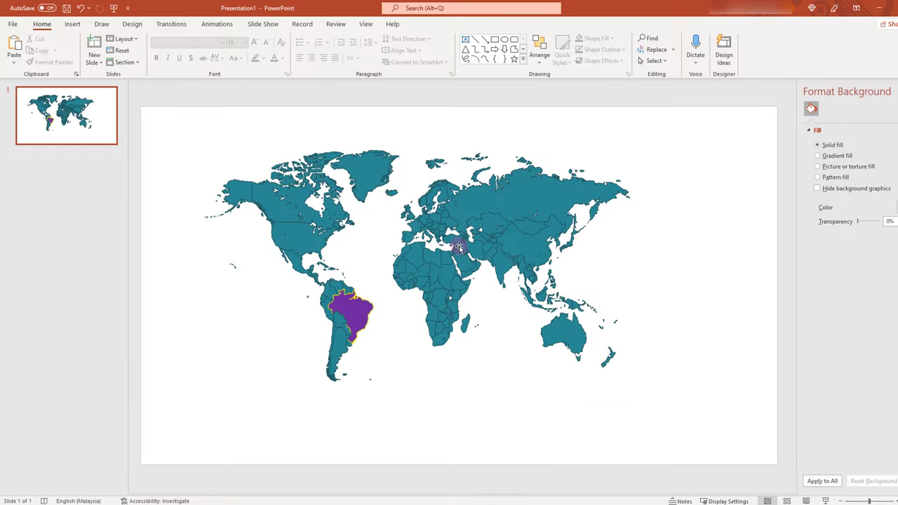
click(505, 210)
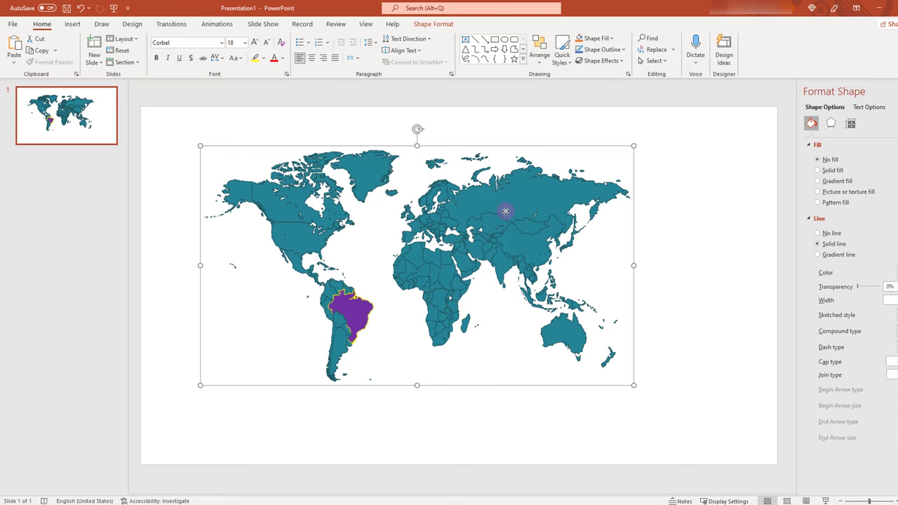
key(Delete)
- Drag world (1).svg from File Explorer onto the slide and centre it
key(alt+Tab)
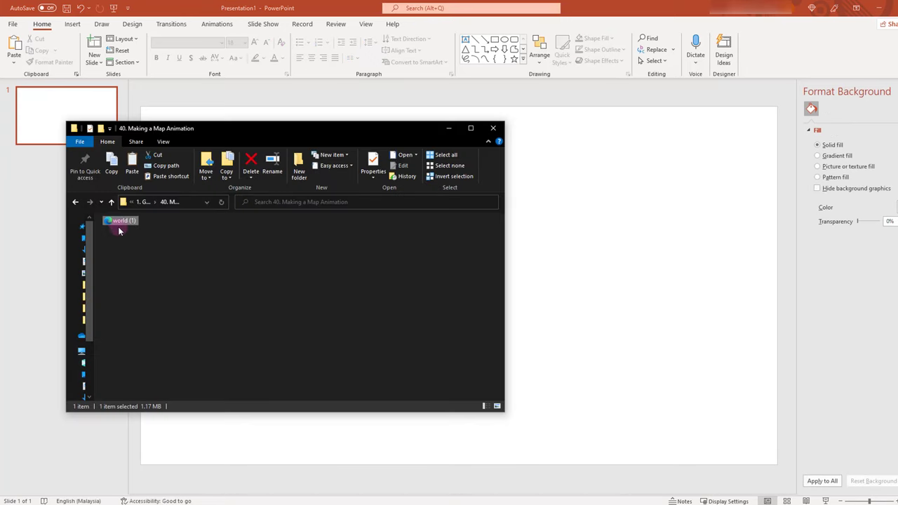
drag(117, 222, 597, 311)
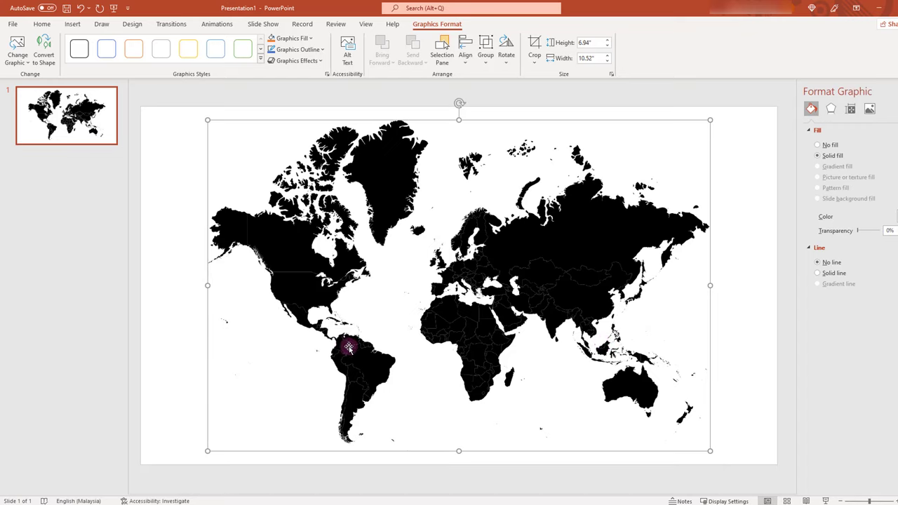
drag(413, 366, 548, 279)
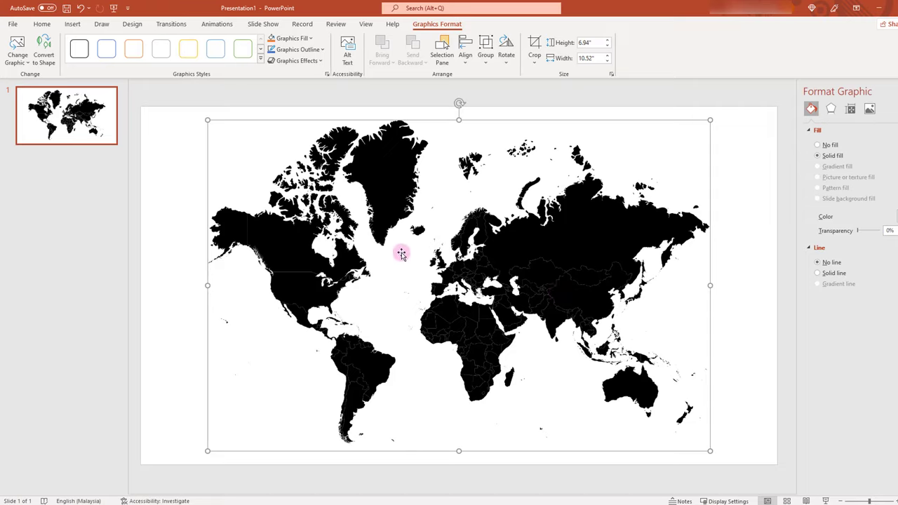
- Convert the SVG world map to shapes and move Sudan's shape beside eastern Brazil
right_click(311, 291)
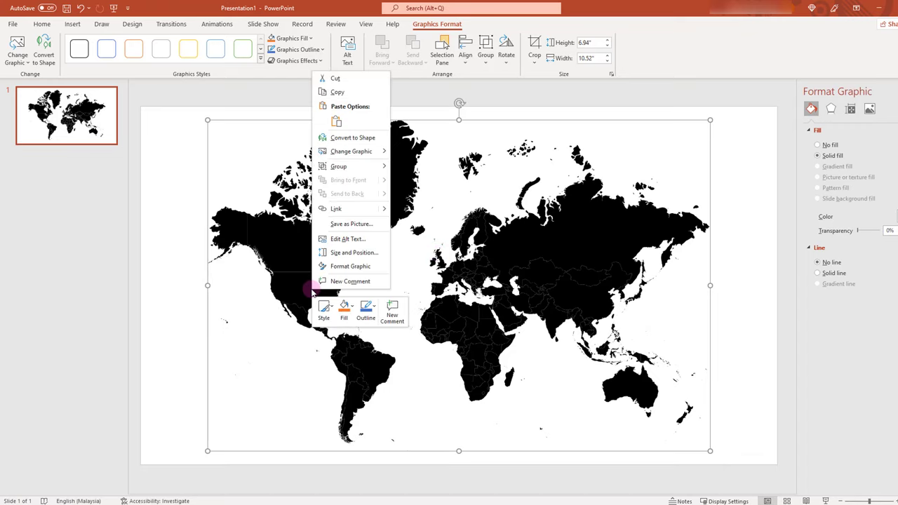
click(354, 138)
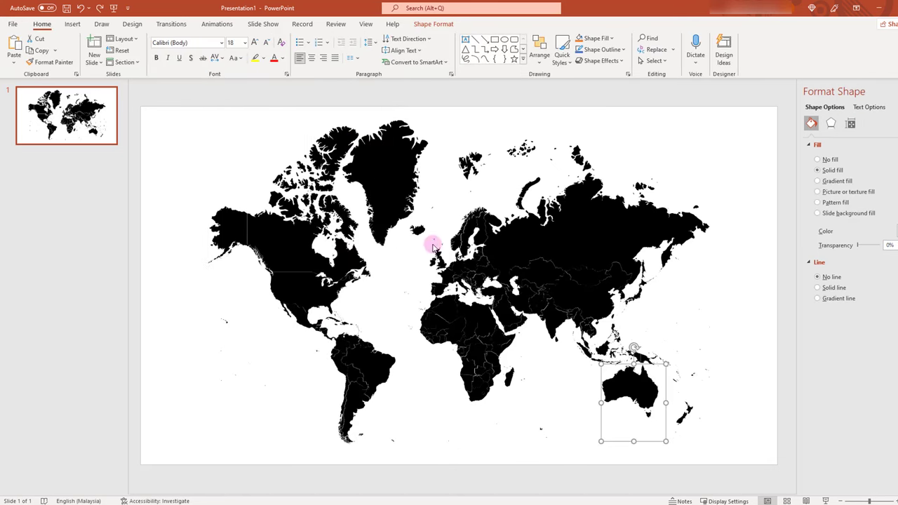
click(409, 204)
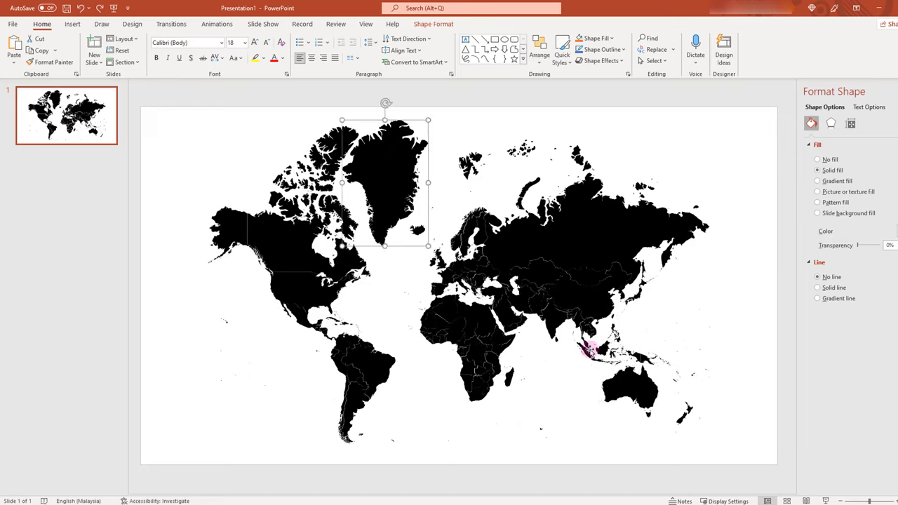
click(493, 335)
drag(492, 327, 404, 362)
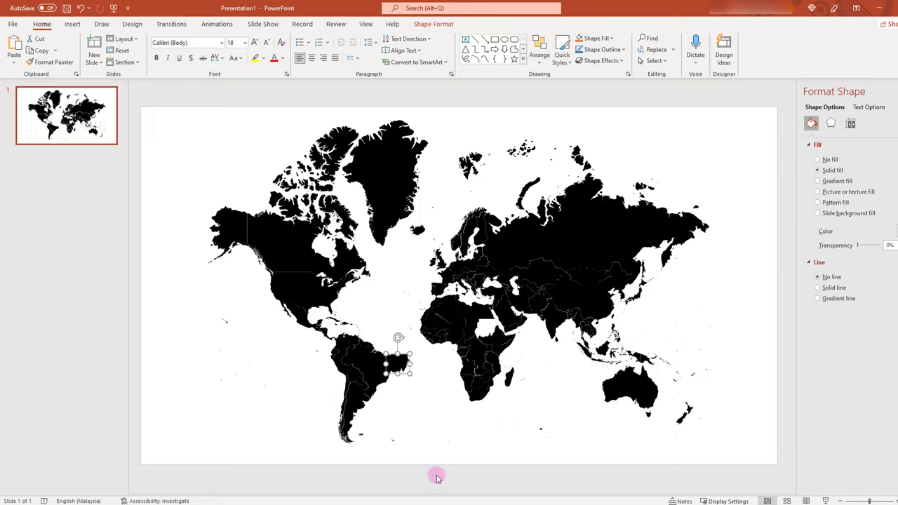